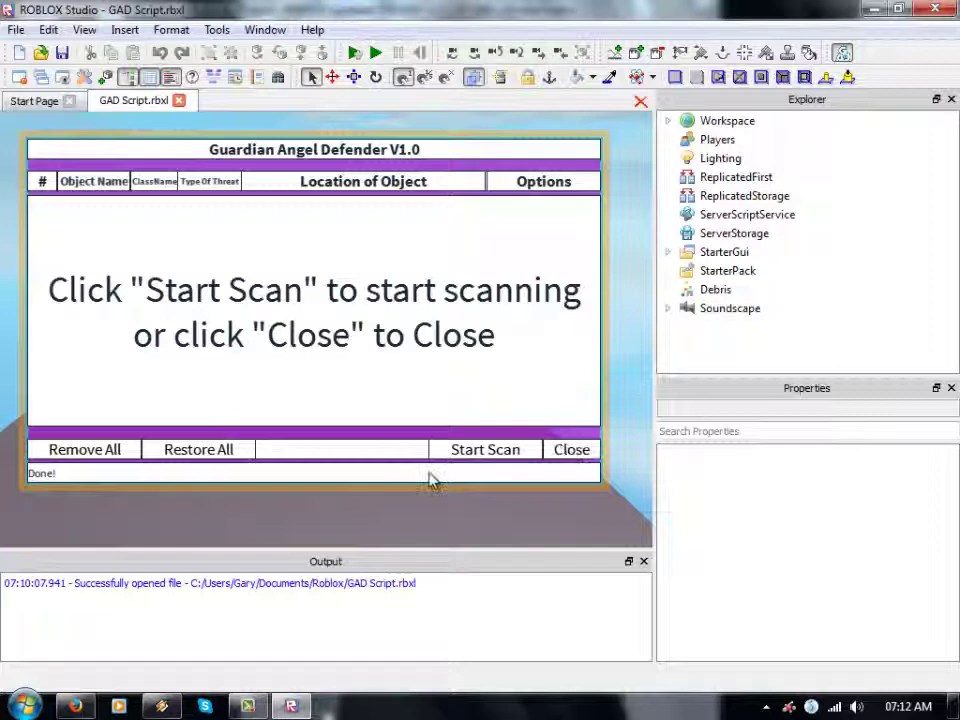
Step: Run Remove All in Guardian Angel Defender, which logs a 'Quarantine is not a valid member' error
{"action": "left_click", "coordinate": [66, 453]}
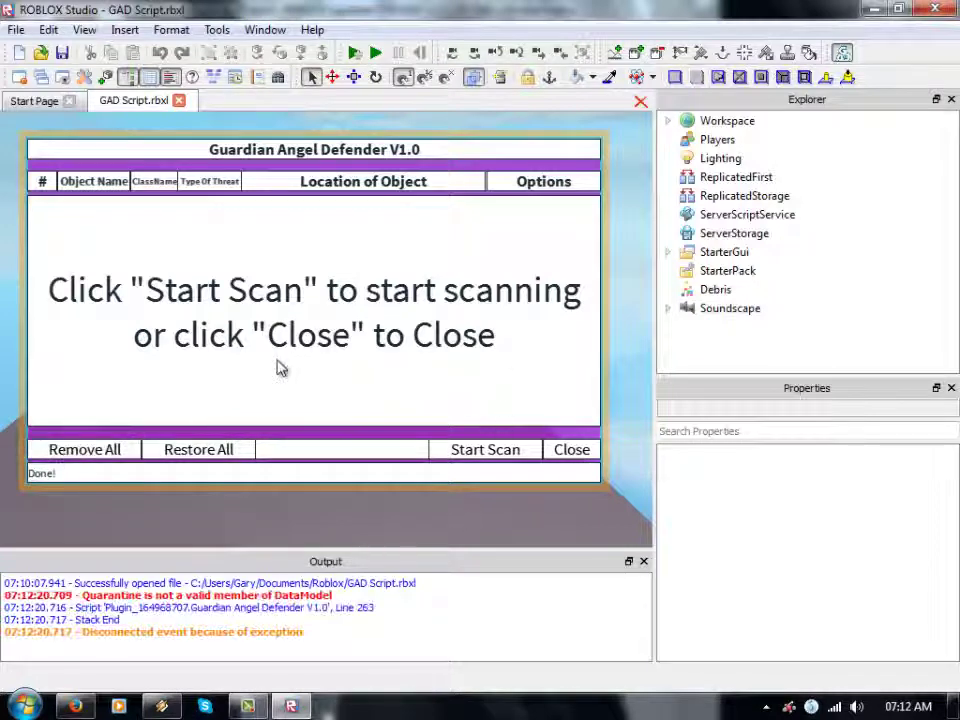
Step: Insert the 160-part tower from the Toolbox's Recent models, then reopen Guardian Angel Defender V1.0
{"action": "left_click", "coordinate": [572, 450]}
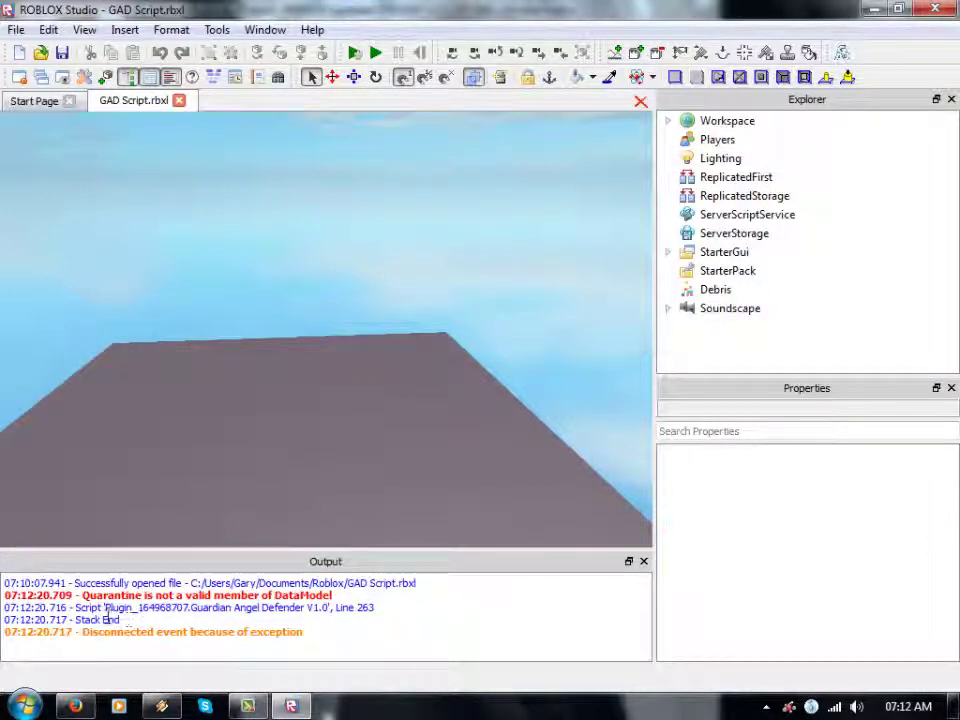
{"action": "left_click", "coordinate": [82, 77]}
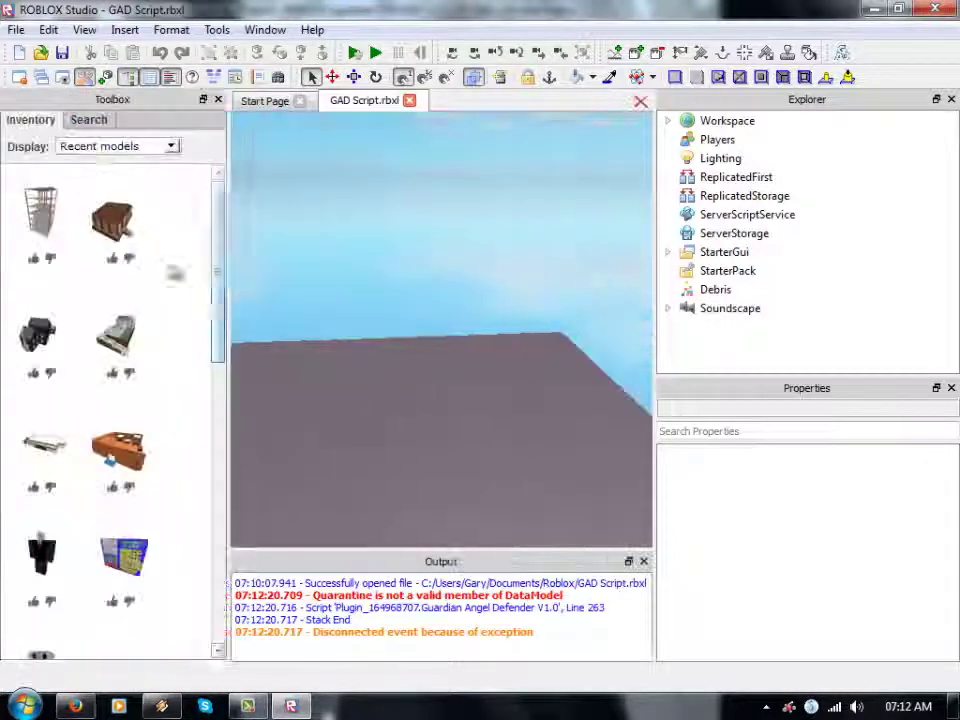
{"action": "left_click", "coordinate": [137, 203]}
{"action": "left_click", "coordinate": [217, 99]}
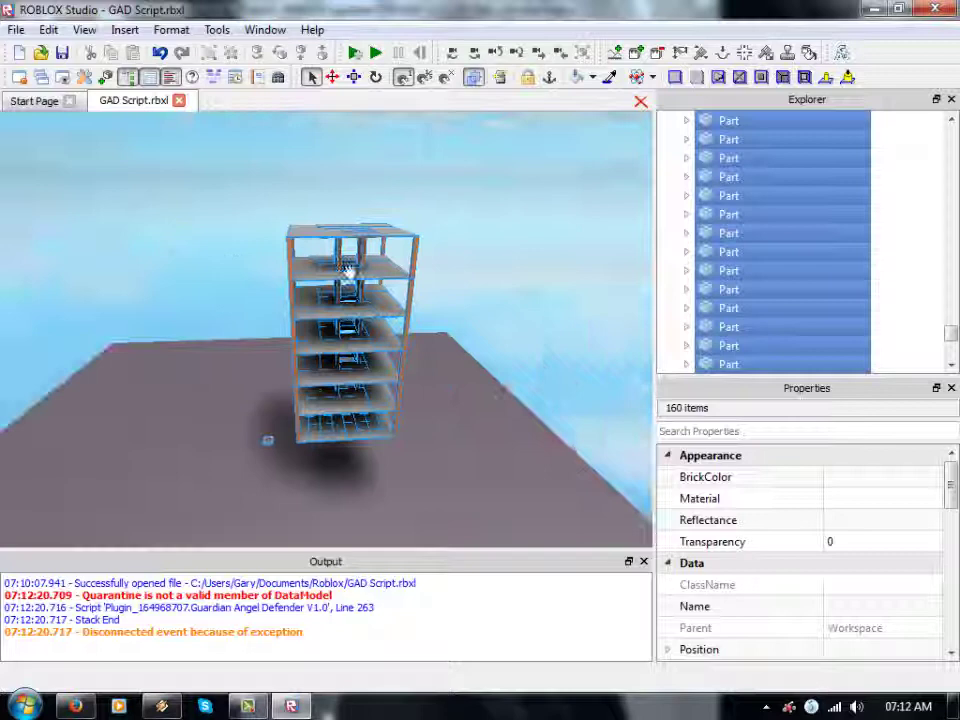
{"action": "left_click", "coordinate": [840, 53]}
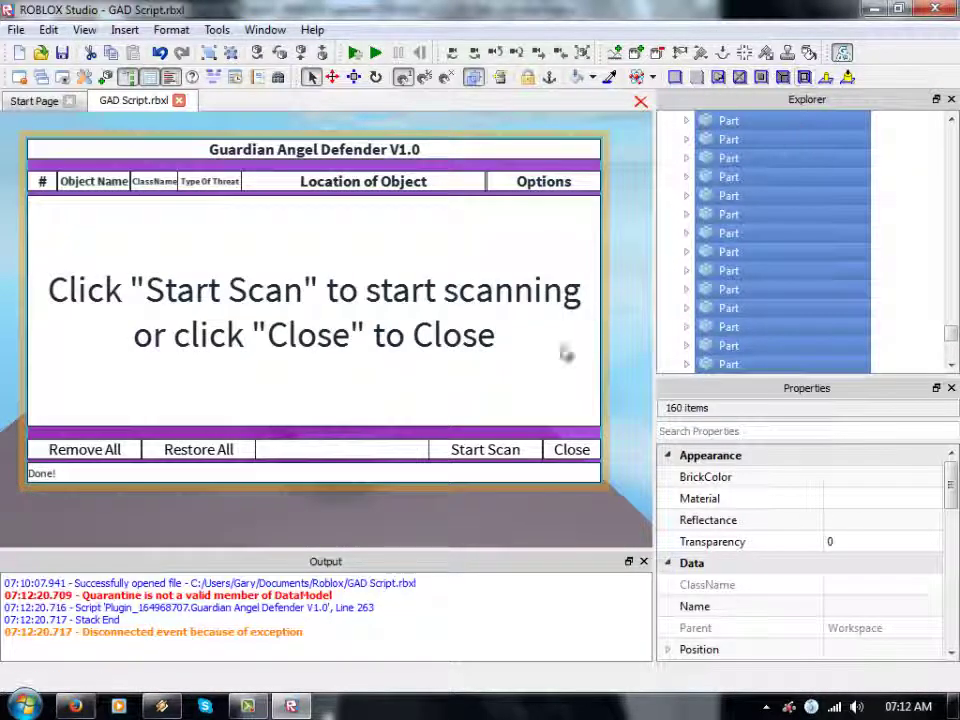
Step: Scan the place to list 201 infected Weld threats, and inspect the new Quarantine folder in Explorer
{"action": "left_click", "coordinate": [497, 452]}
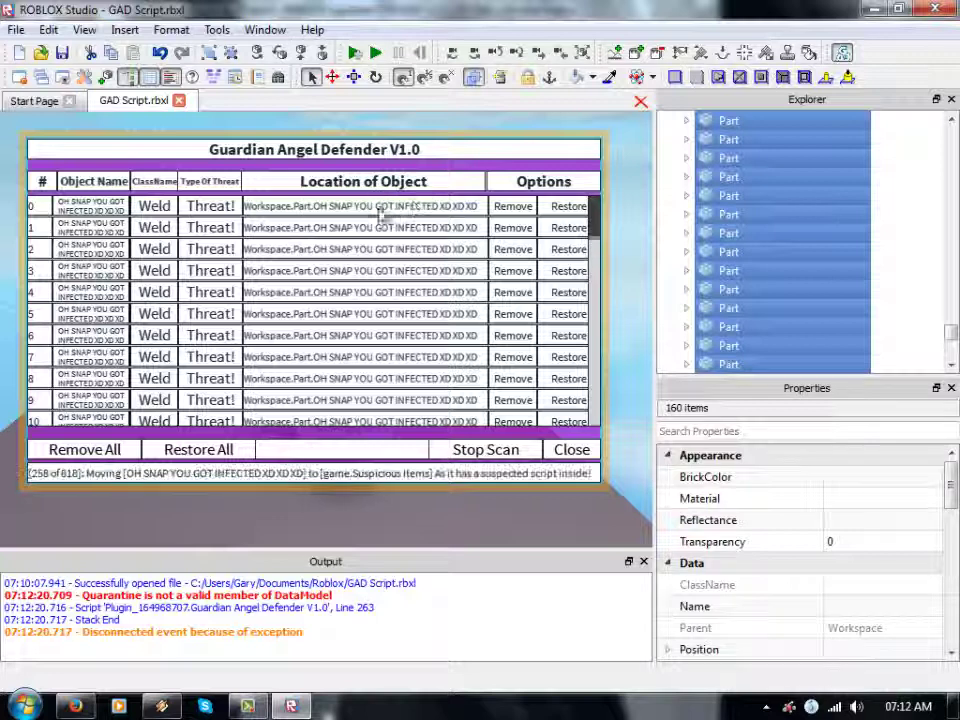
{"action": "scroll", "coordinate": [950, 333], "scroll_direction": "down", "scroll_amount": 5}
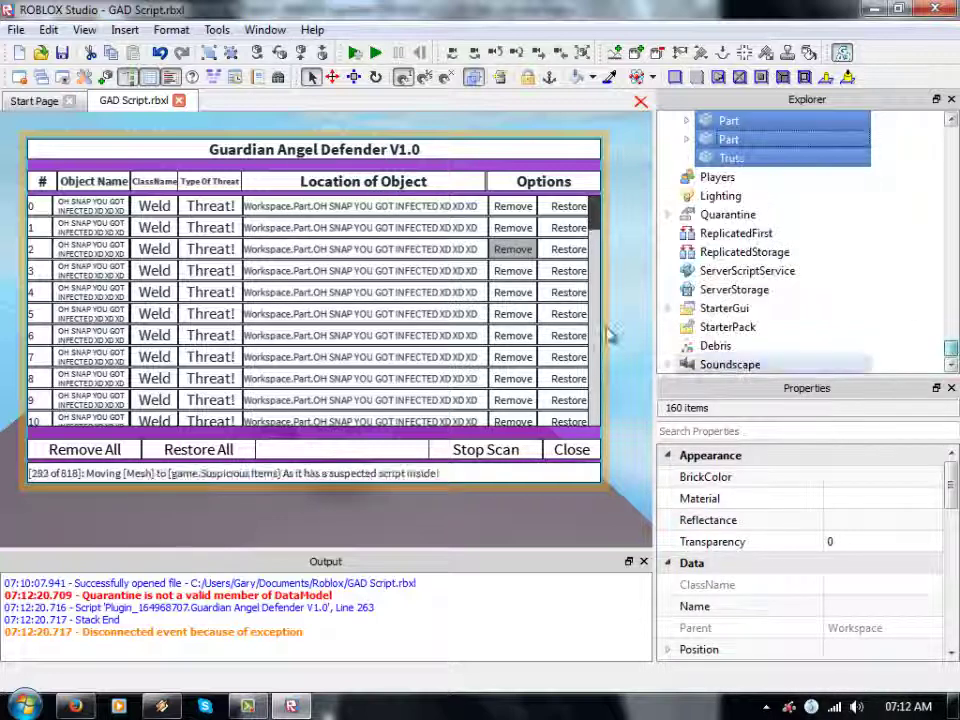
{"action": "left_click", "coordinate": [667, 215]}
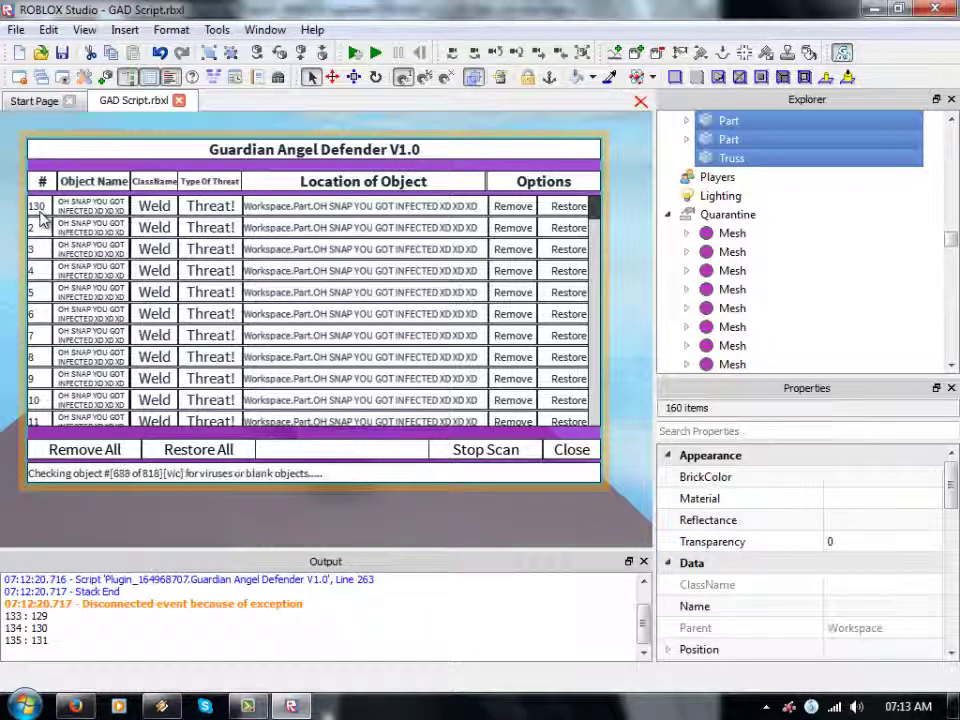
{"action": "left_click_drag", "start_coordinate": [591, 208], "coordinate": [590, 438]}
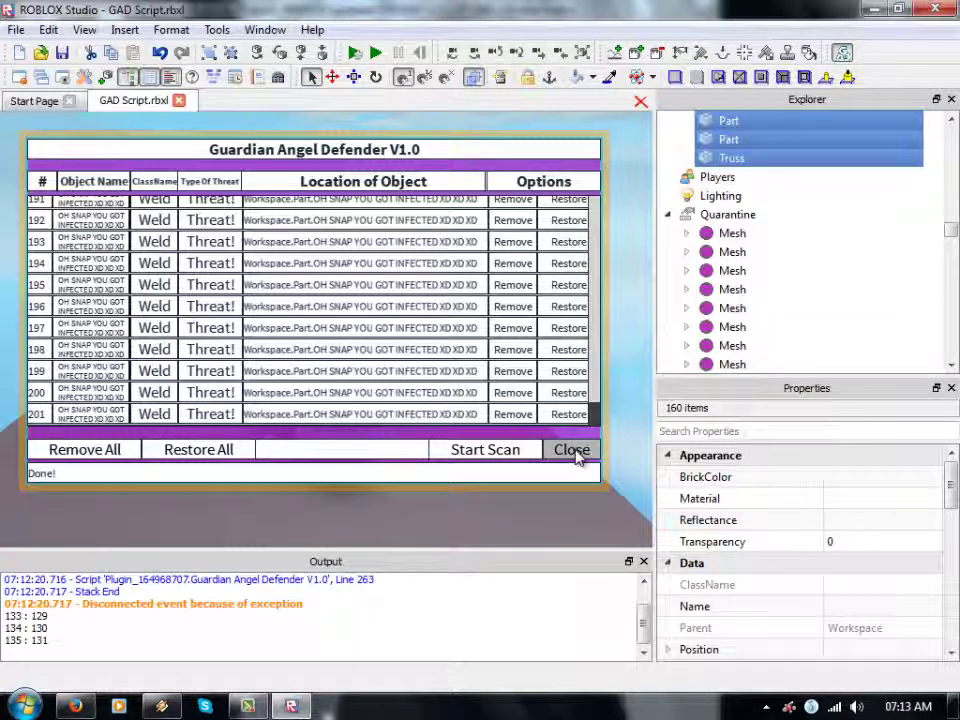
{"action": "left_click", "coordinate": [669, 214]}
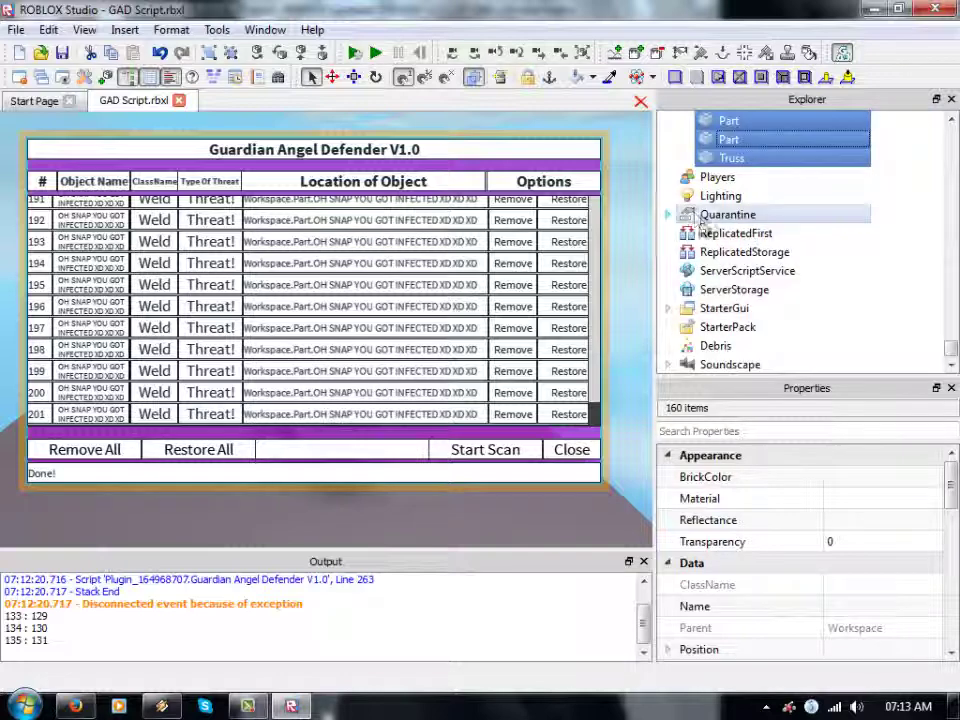
Step: Reopen Guardian Angel Defender, scroll through its threat list, and close it
{"action": "left_click", "coordinate": [571, 450]}
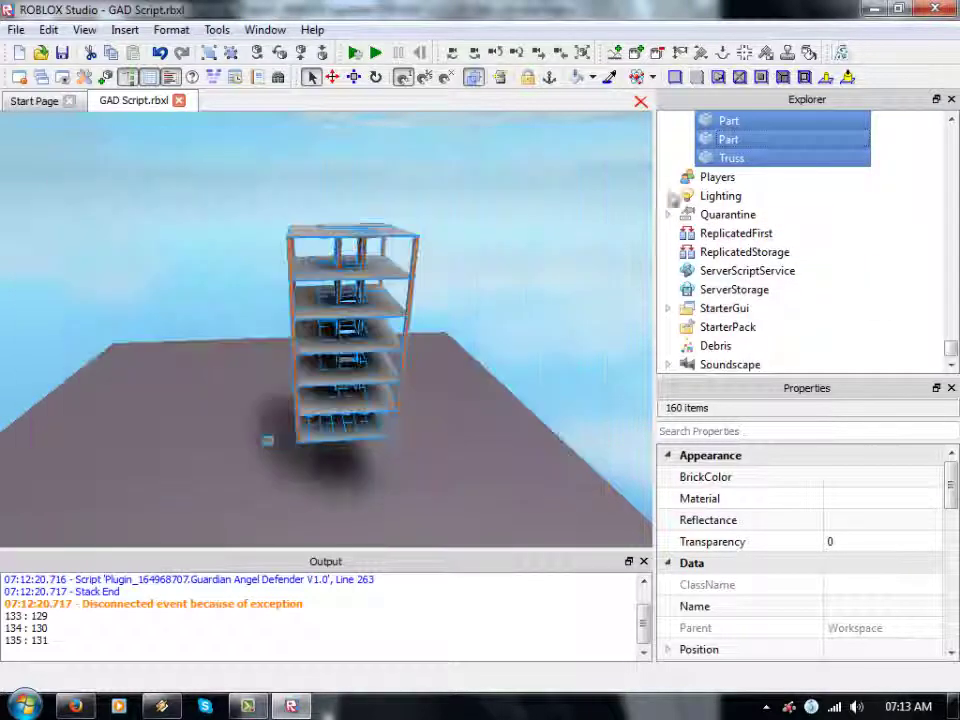
{"action": "left_click", "coordinate": [843, 53]}
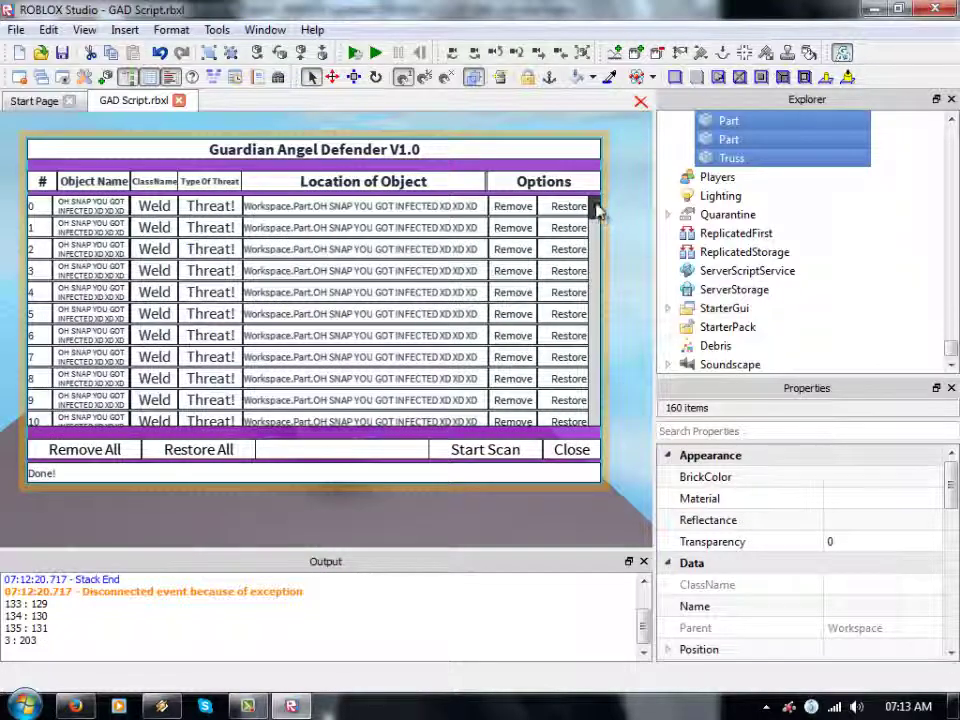
{"action": "left_click_drag", "start_coordinate": [597, 208], "coordinate": [595, 410]}
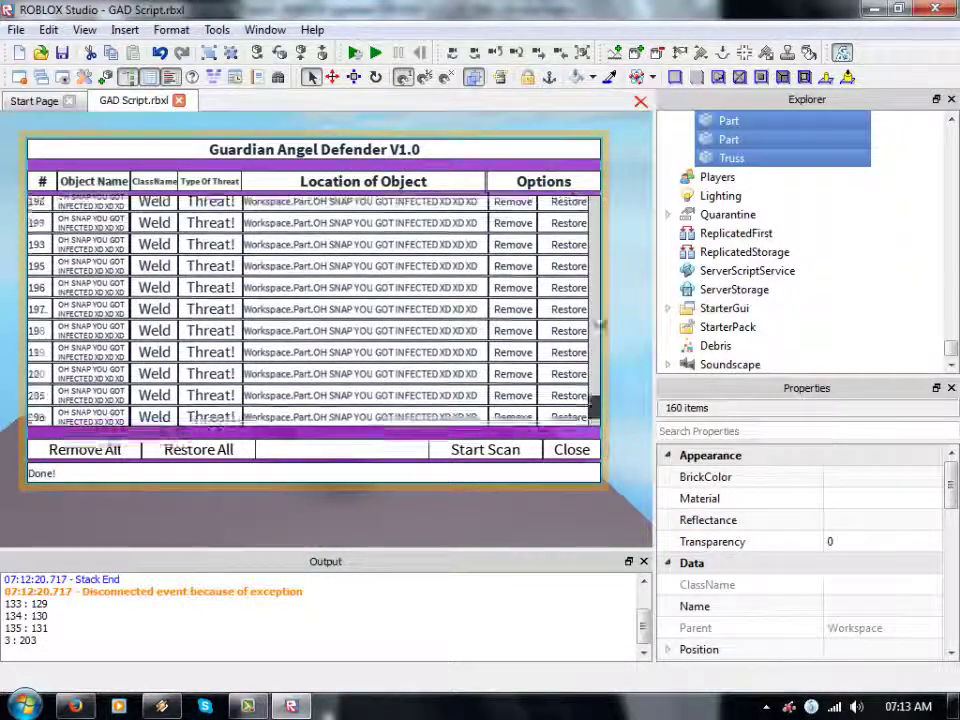
{"action": "left_click_drag", "start_coordinate": [598, 323], "coordinate": [614, 222]}
{"action": "left_click", "coordinate": [572, 451]}
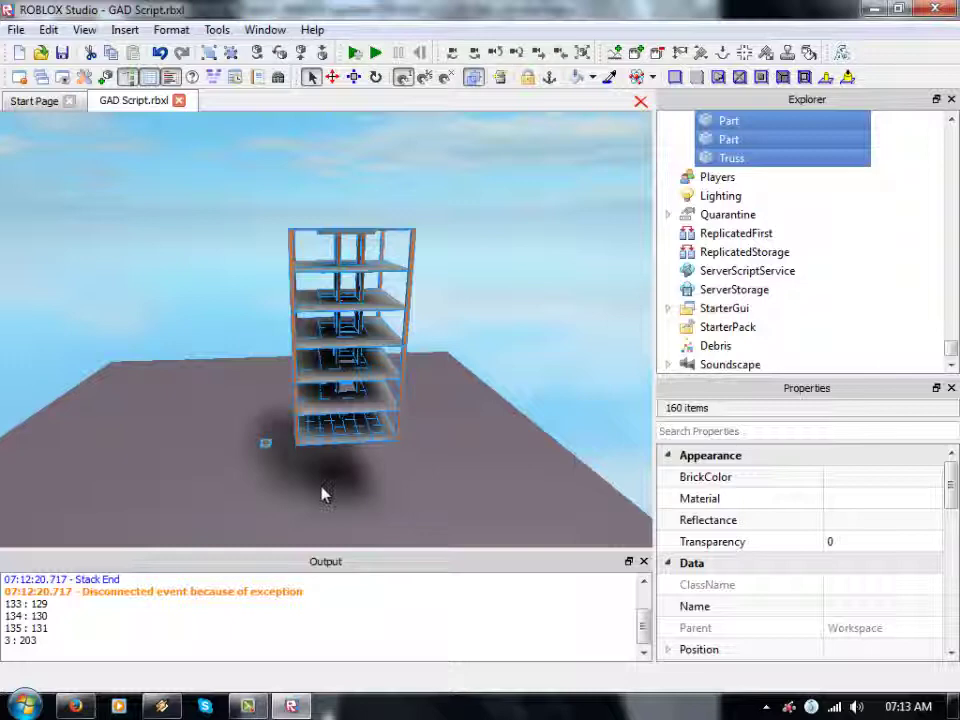
Step: Delete the 160-part tower so only the baseplate remains
{"action": "right_click_drag", "start_coordinate": [322, 493], "coordinate": [485, 357]}
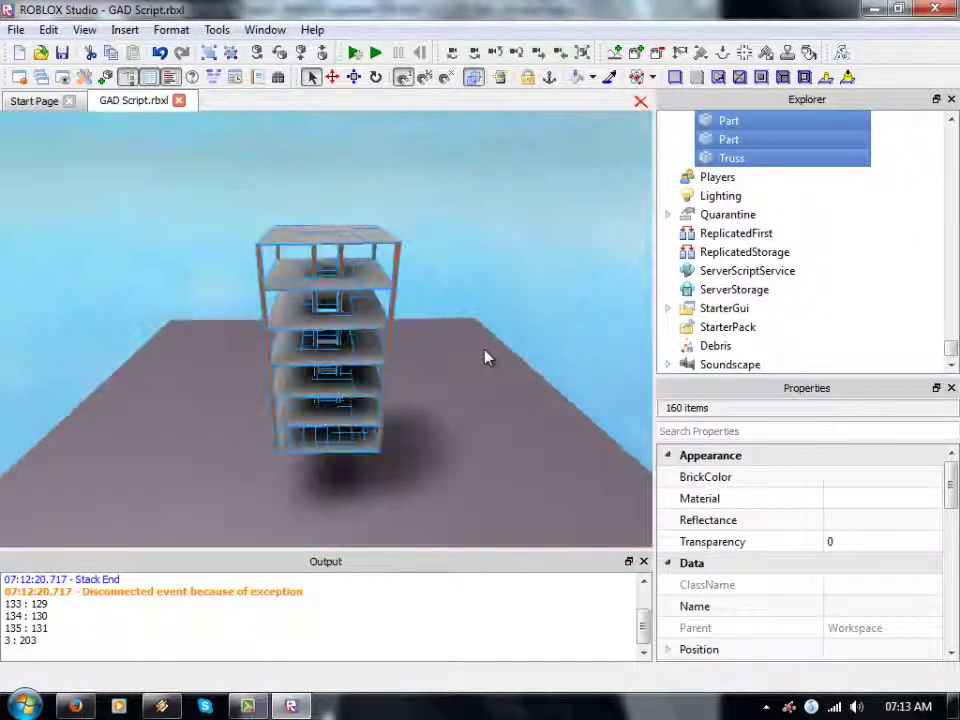
{"action": "key", "text": "Delete"}
{"action": "right_click_drag", "start_coordinate": [446, 390], "coordinate": [424, 390]}
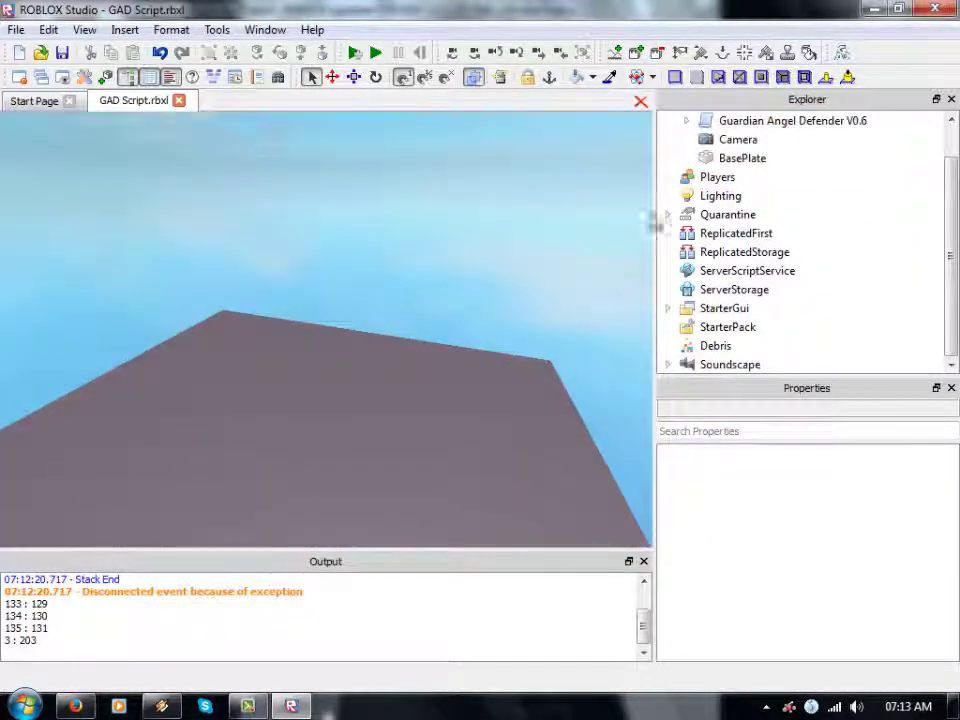
Step: Reopen the plugin, run Restore All and stop it when done, then clear the list with Remove All
{"action": "left_click", "coordinate": [843, 54]}
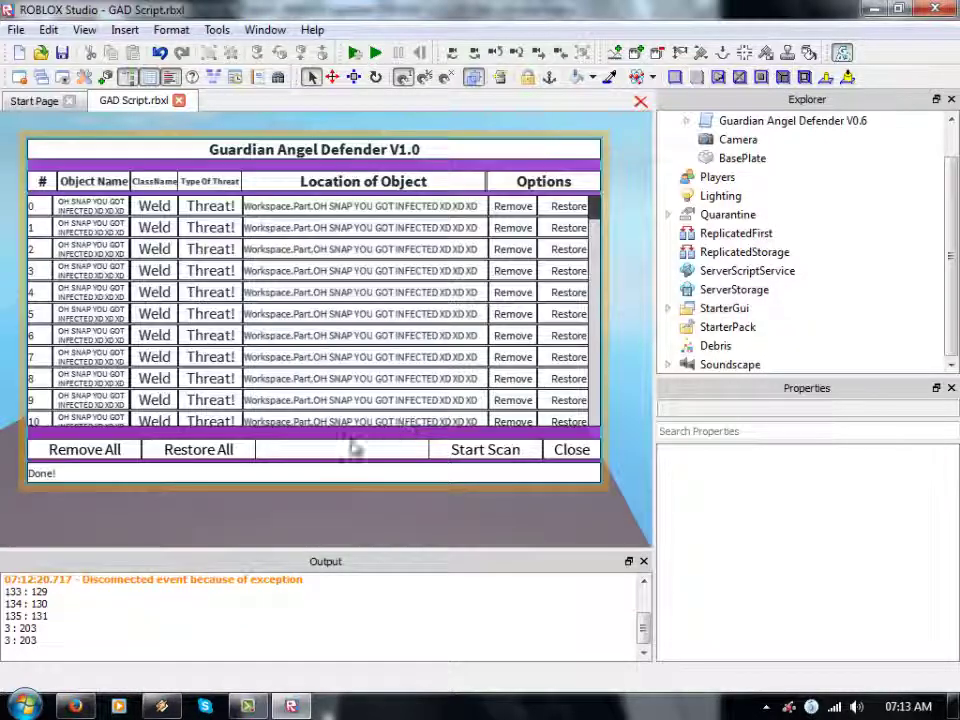
{"action": "left_click", "coordinate": [218, 453]}
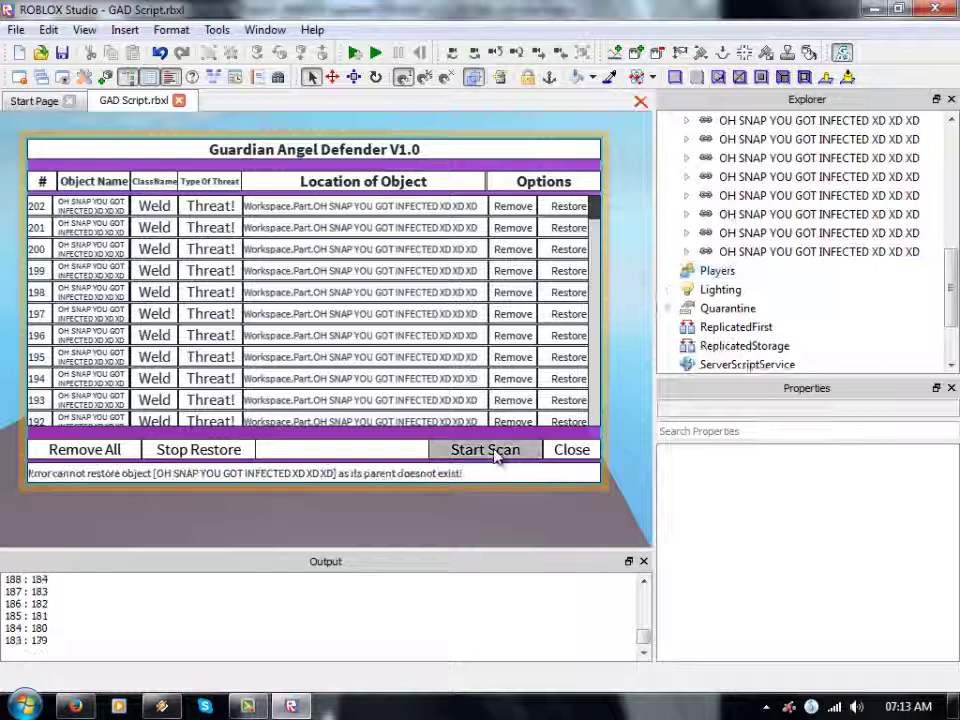
{"action": "left_click", "coordinate": [212, 452]}
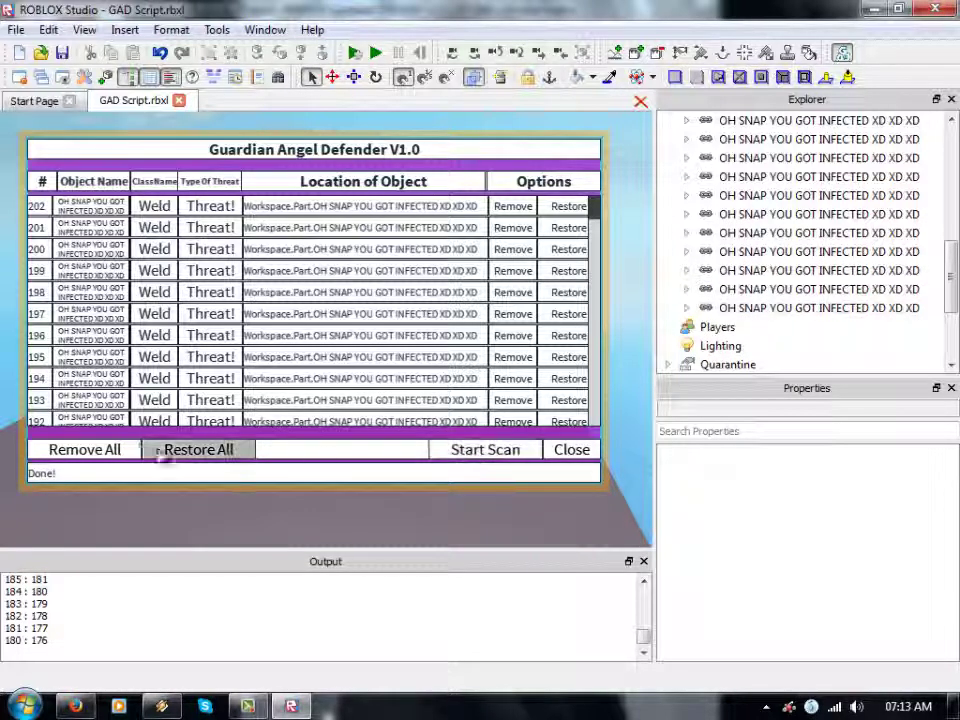
{"action": "left_click", "coordinate": [116, 451]}
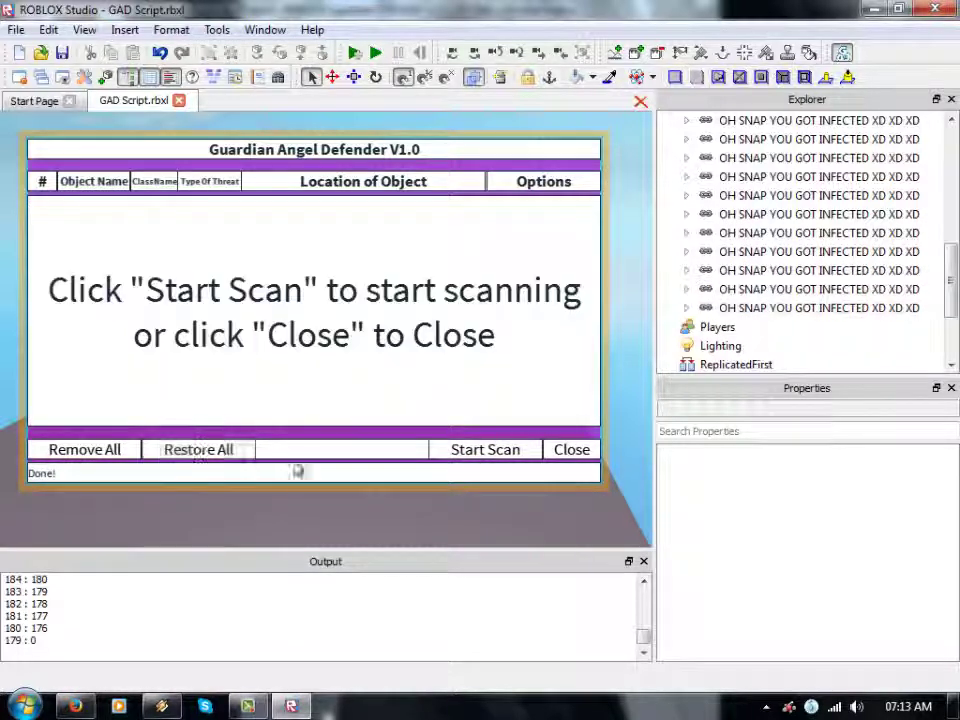
Step: Start a new scan, dismiss the wait-for-scan alerts from Restore All and Remove All, and let it finish
{"action": "left_click", "coordinate": [493, 453]}
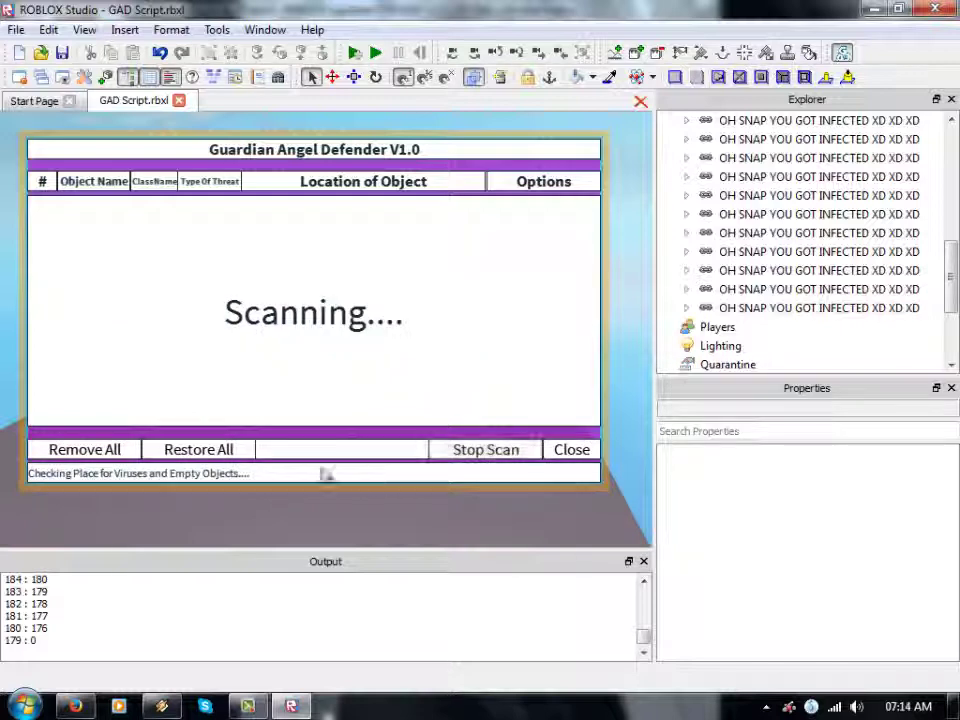
{"action": "left_click", "coordinate": [199, 452]}
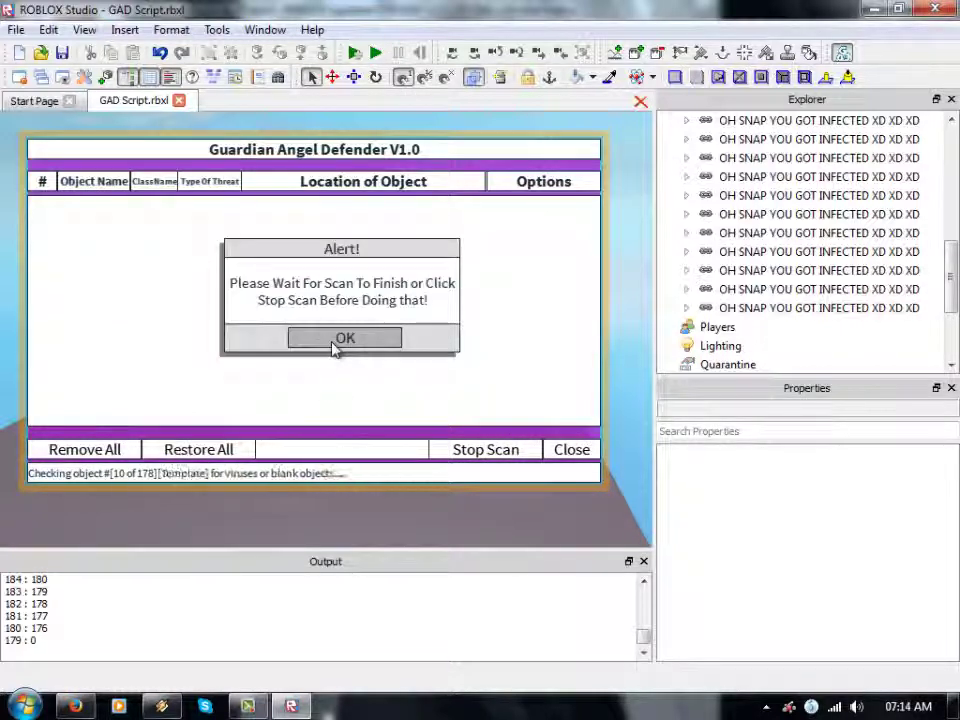
{"action": "left_click", "coordinate": [339, 341]}
{"action": "left_click", "coordinate": [83, 449]}
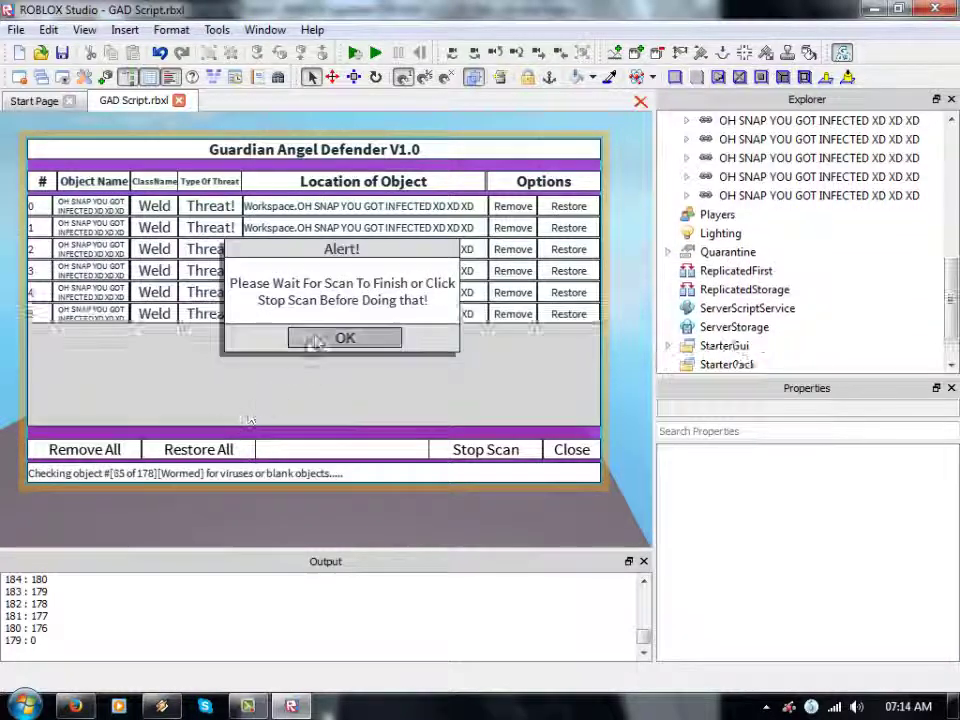
{"action": "left_click", "coordinate": [339, 337]}
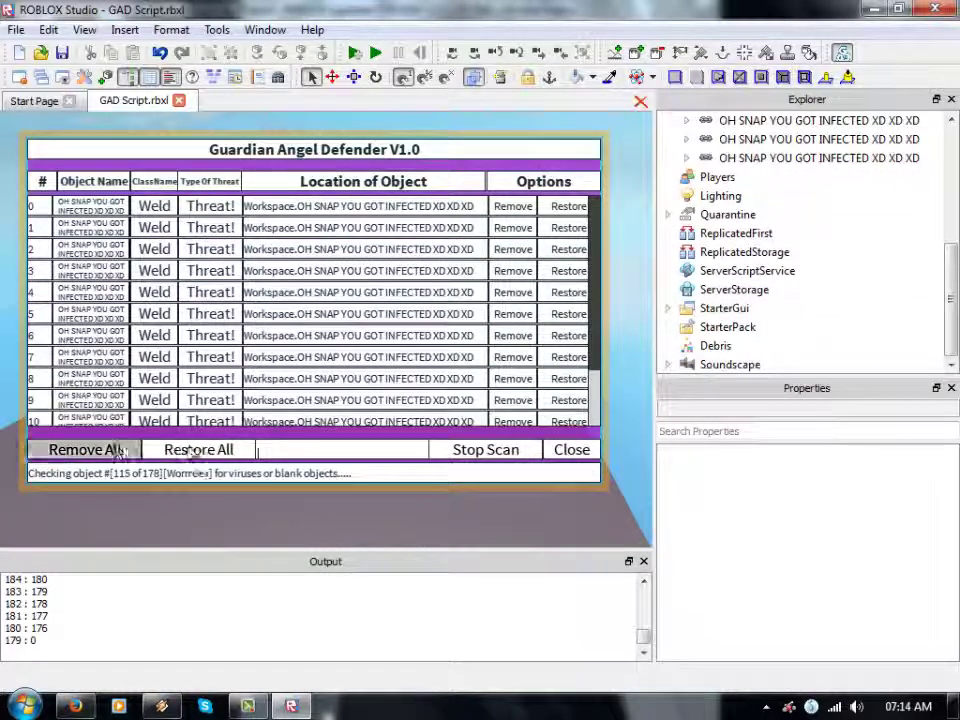
{"action": "left_click", "coordinate": [533, 206]}
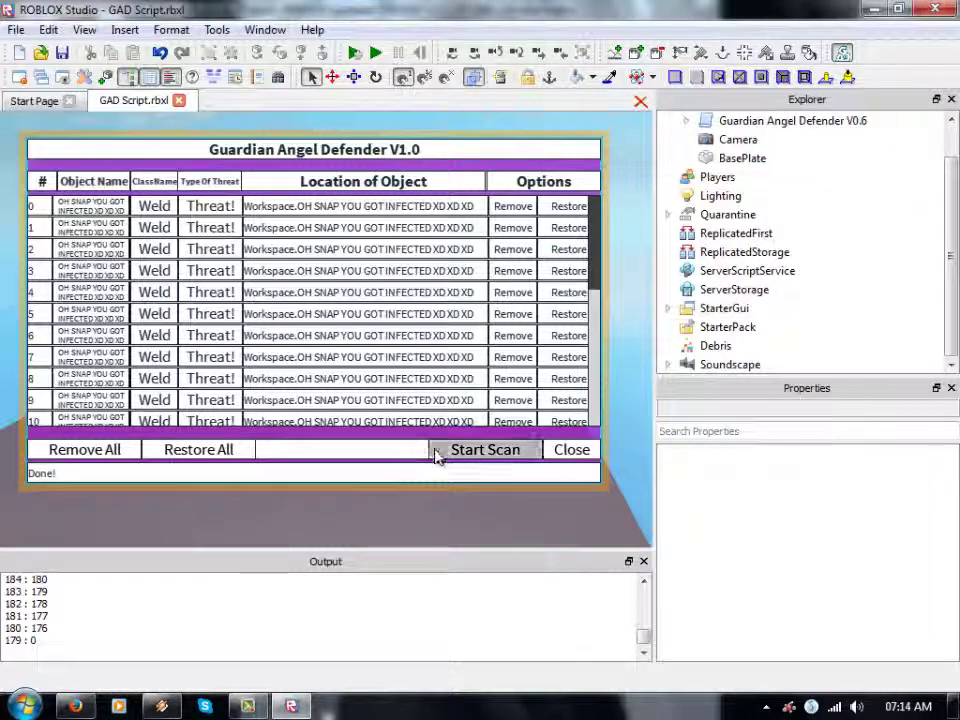
Step: Restore the listed infected welds to the Workspace one by one
{"action": "left_click", "coordinate": [514, 206]}
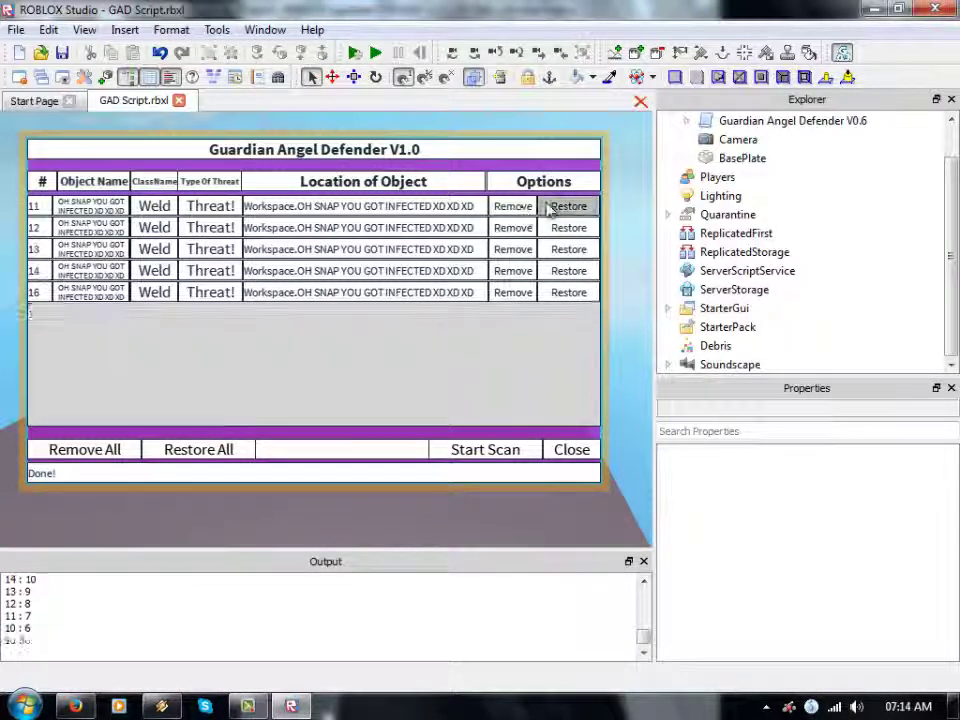
{"action": "left_click", "coordinate": [549, 207]}
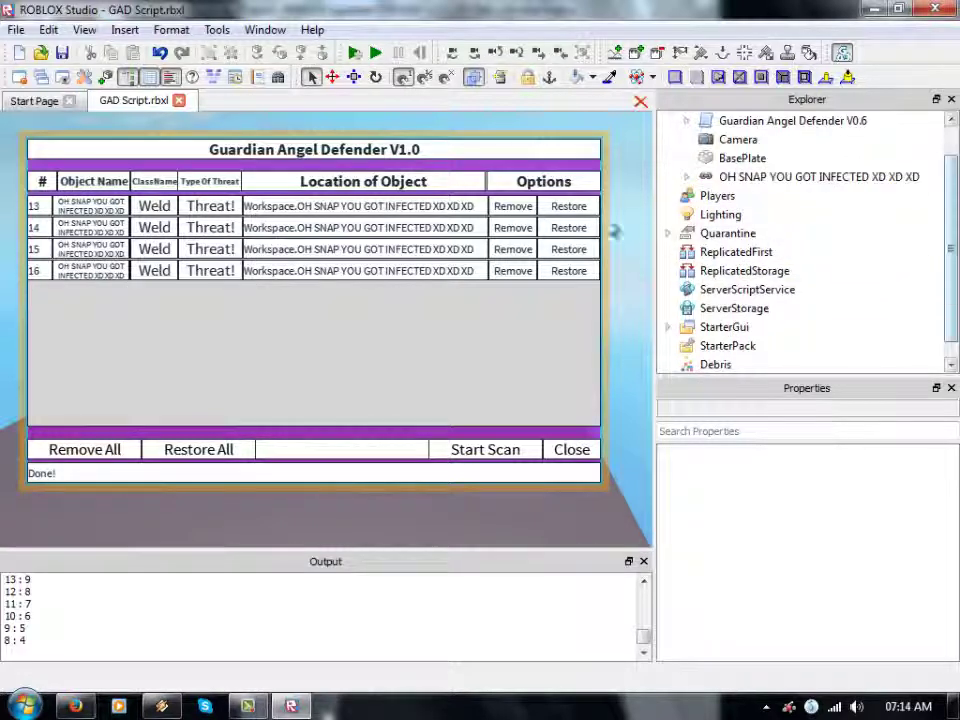
{"action": "left_click", "coordinate": [578, 208]}
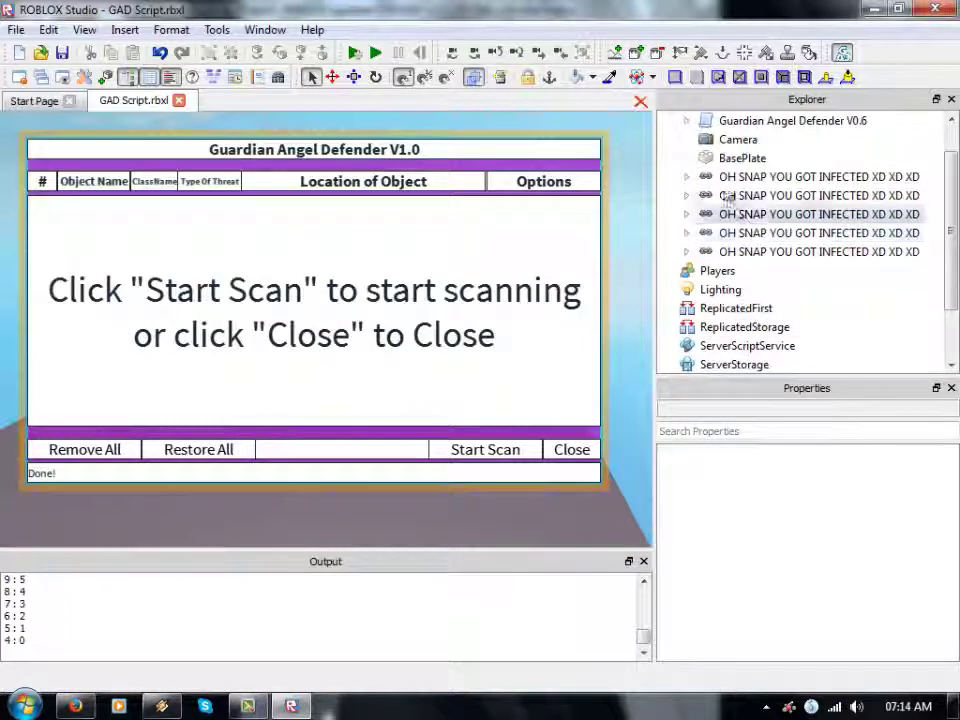
Step: Inspect an OH SNAP weld's My Index and Wormed contents, then start a fresh scan
{"action": "left_click", "coordinate": [686, 176]}
{"action": "left_click", "coordinate": [745, 214]}
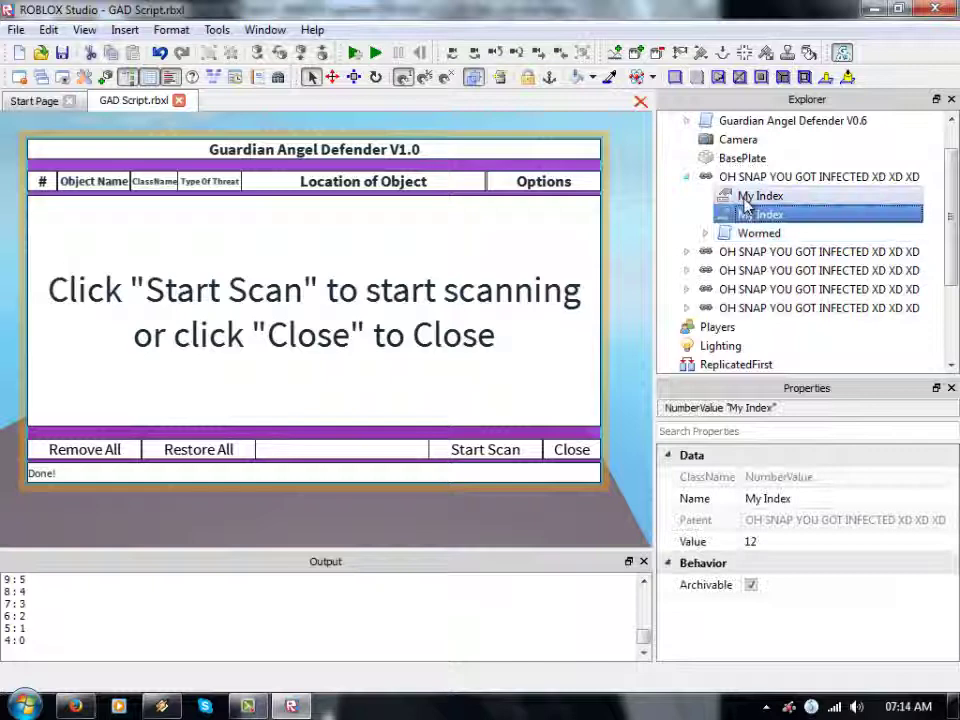
{"action": "left_click", "coordinate": [746, 234]}
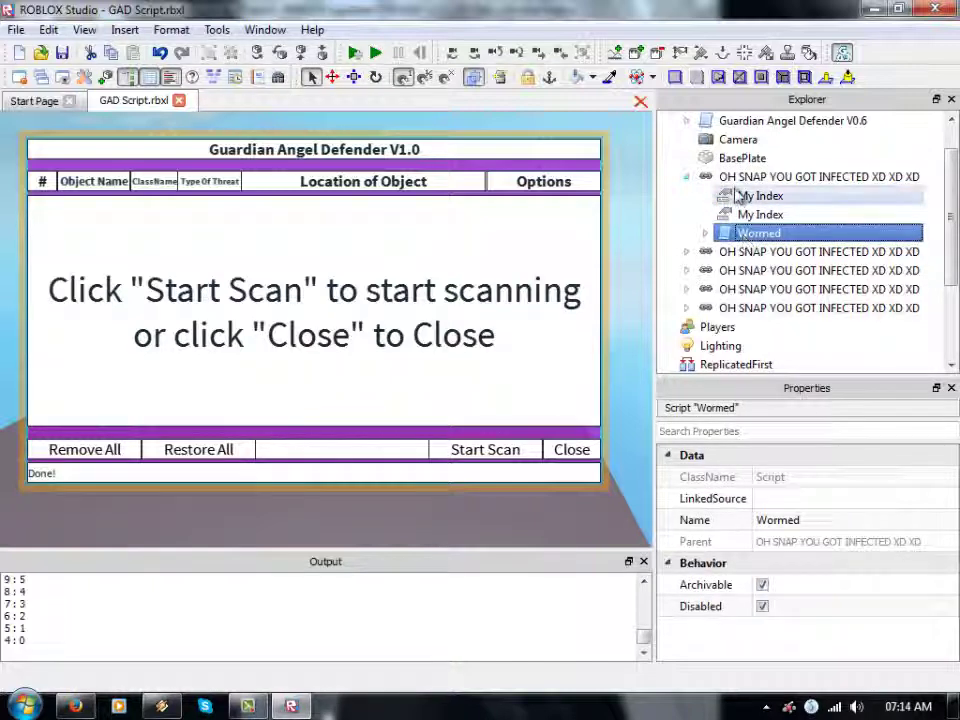
{"action": "left_click", "coordinate": [700, 177]}
{"action": "left_click", "coordinate": [686, 176]}
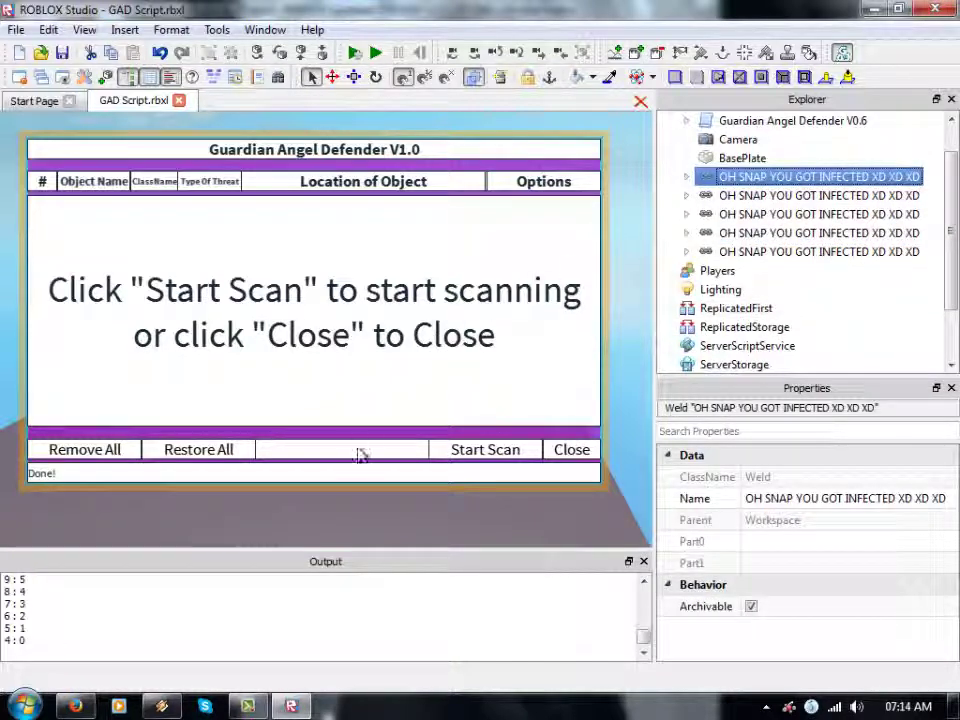
{"action": "left_click", "coordinate": [468, 452]}
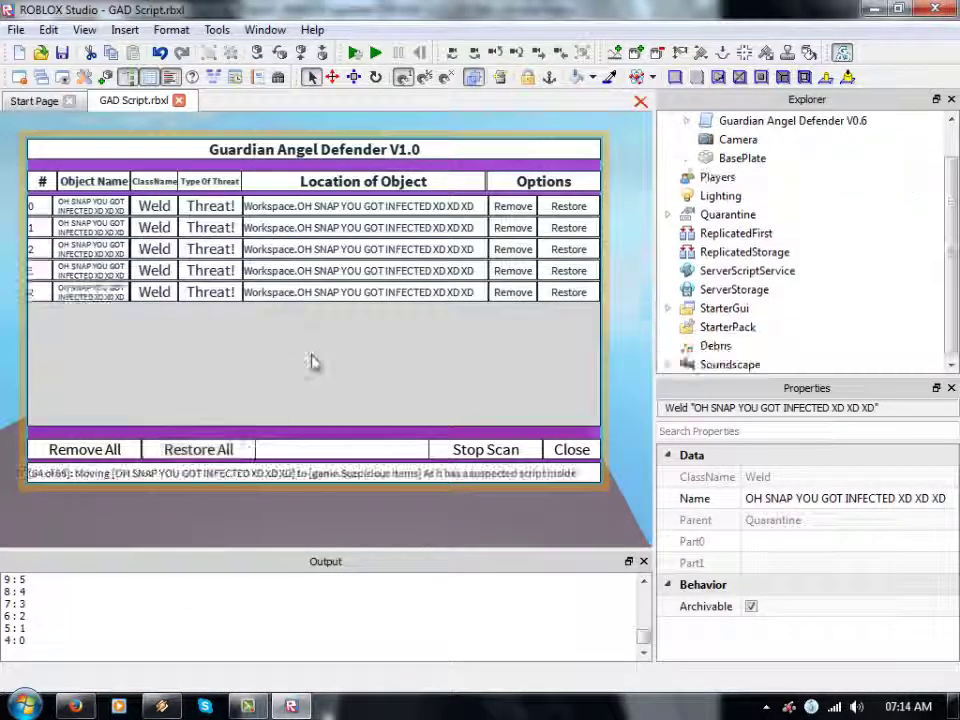
Step: In Firefox, go to Roblox Home, log out, and log back in to the profile page
{"action": "left_click", "coordinate": [92, 706]}
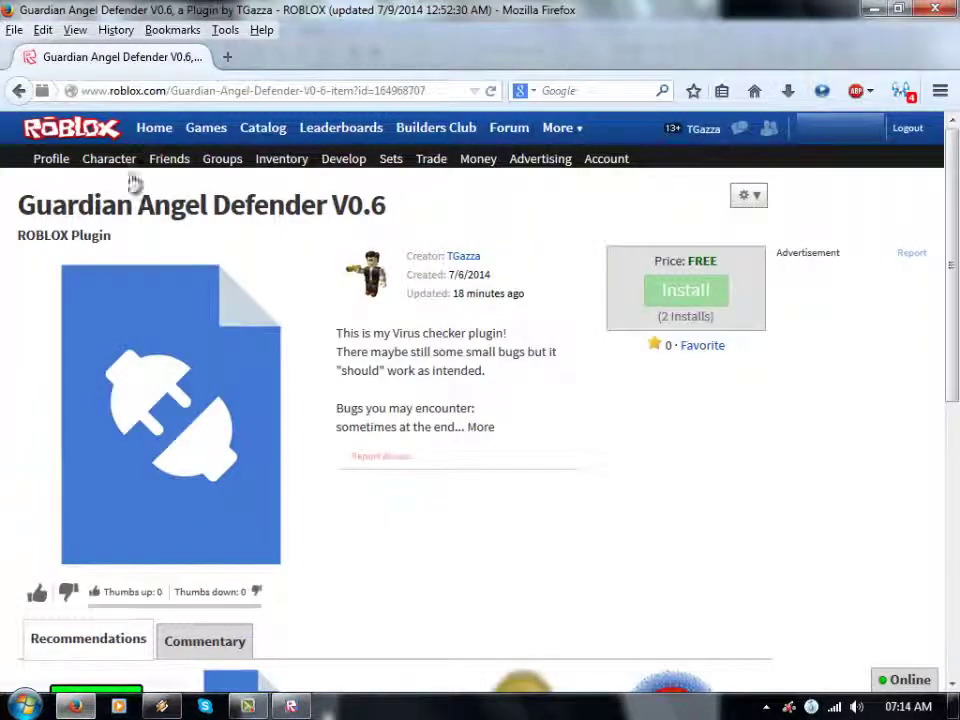
{"action": "left_click", "coordinate": [155, 128]}
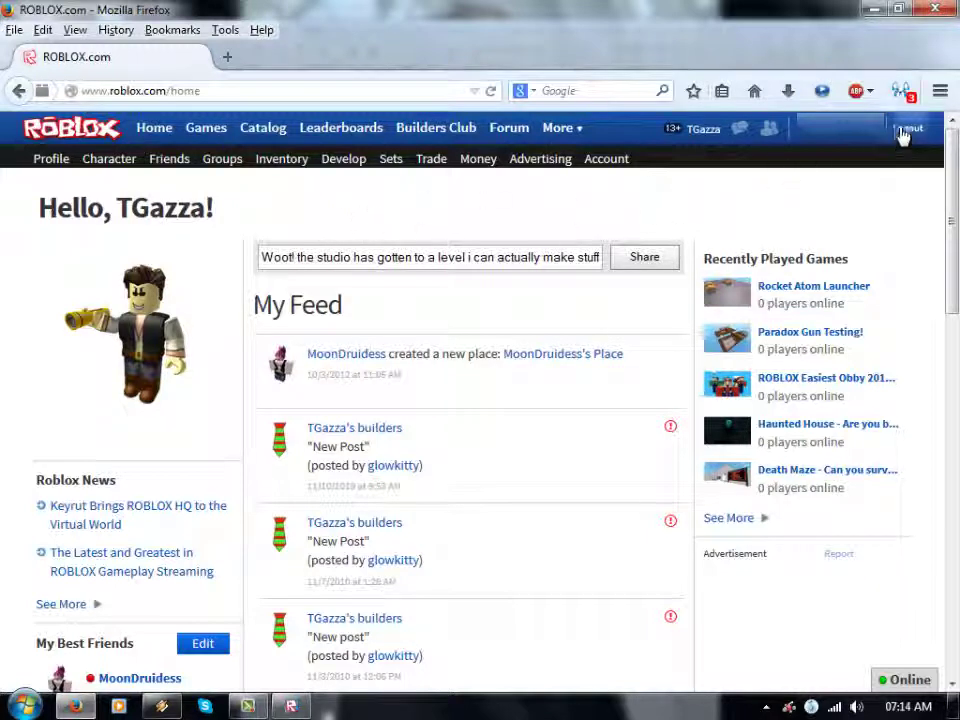
{"action": "left_click", "coordinate": [905, 131]}
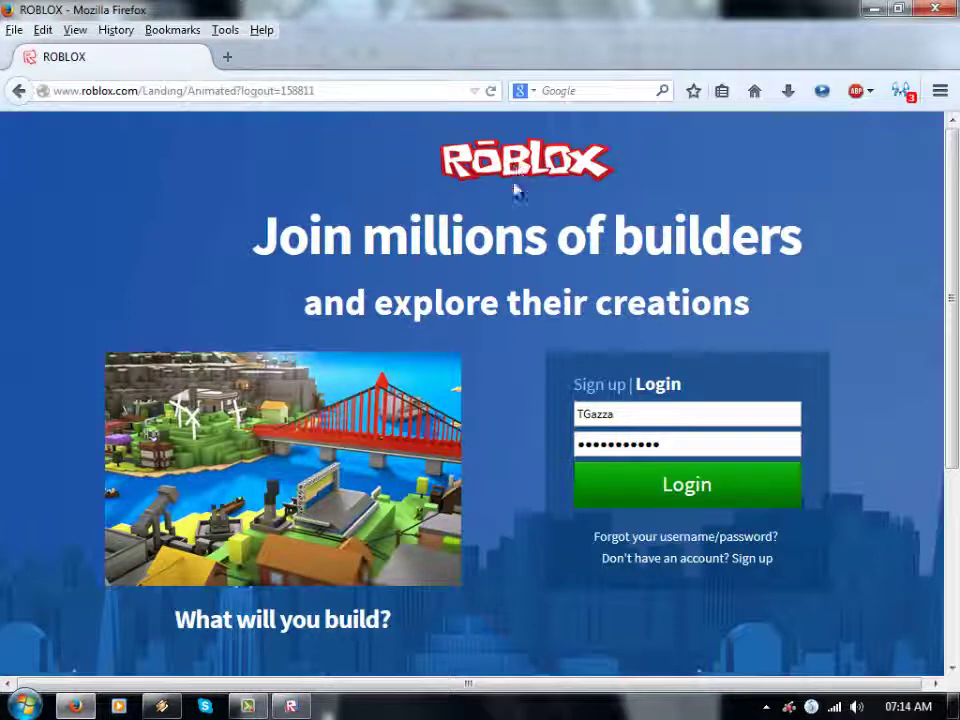
{"action": "left_click", "coordinate": [651, 490]}
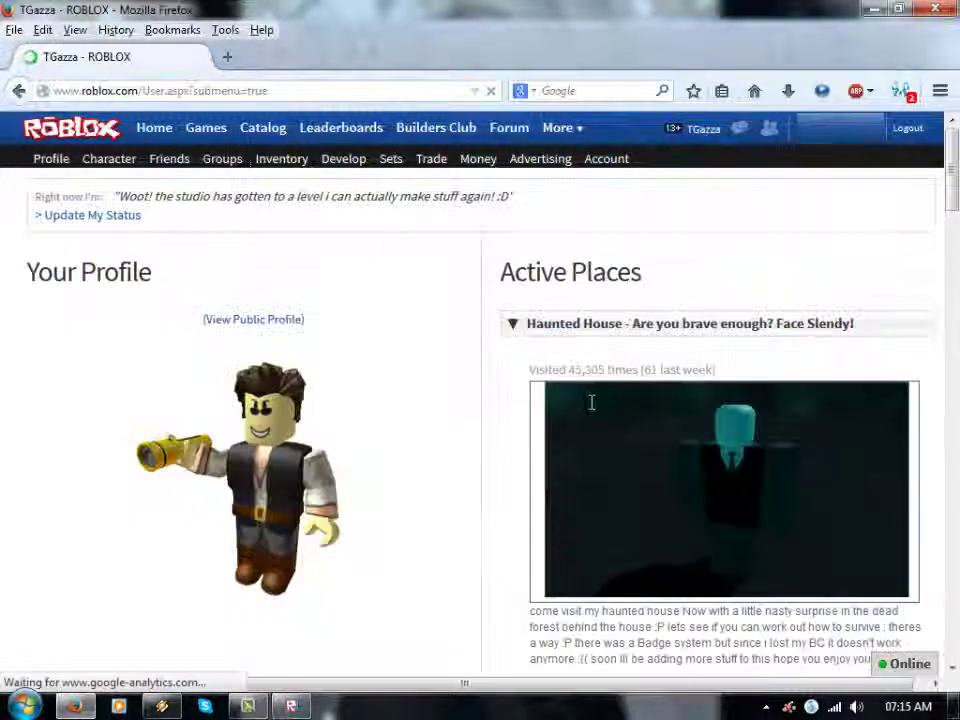
Step: Open Guardian Angel Defender V0.6 from the inventory's Plugins and expand its full description
{"action": "scroll", "coordinate": [390, 430], "scroll_direction": "down", "scroll_amount": 3}
{"action": "scroll", "coordinate": [390, 430], "scroll_direction": "down", "scroll_amount": 15}
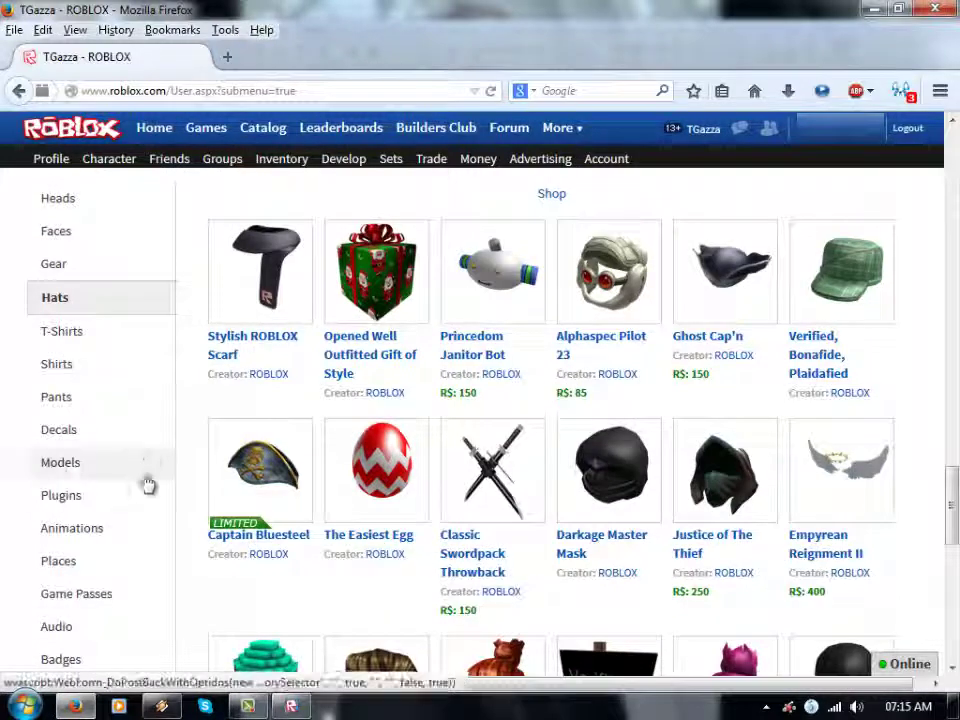
{"action": "left_click", "coordinate": [61, 505]}
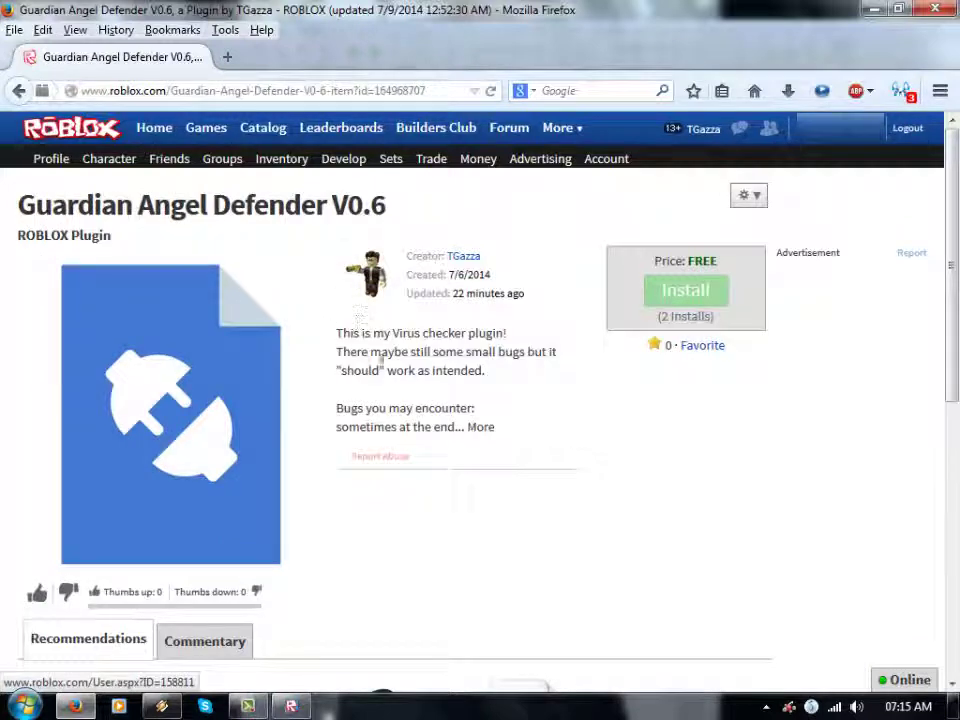
{"action": "left_click", "coordinate": [481, 428]}
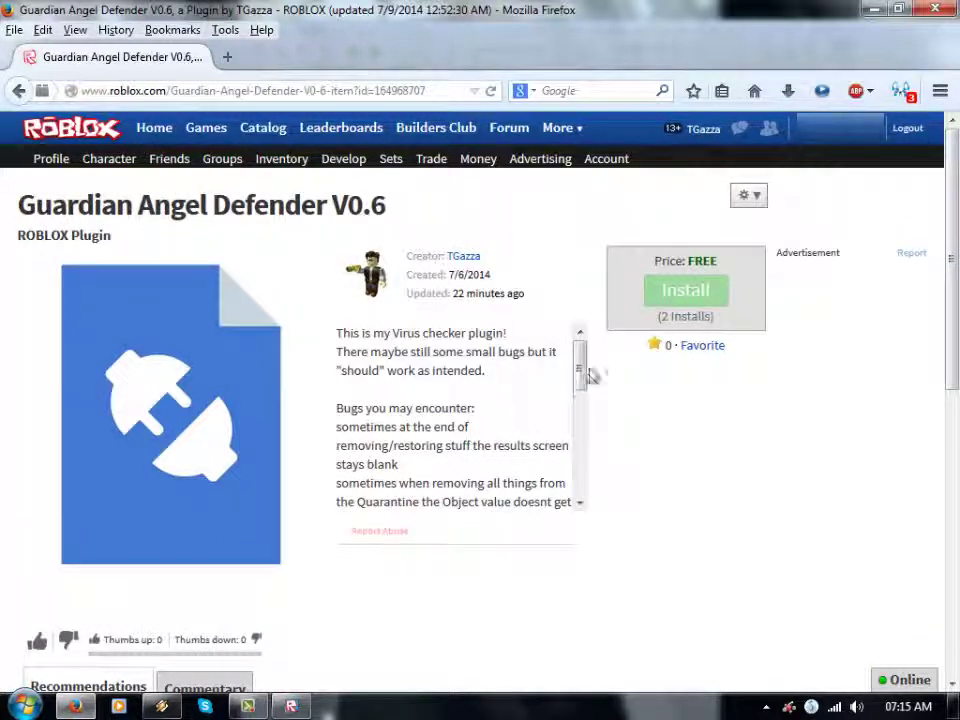
{"action": "mouse_move", "coordinate": [579, 372]}
{"action": "left_mouse_down"}
{"action": "mouse_move", "coordinate": [578, 495]}
{"action": "mouse_move", "coordinate": [578, 372]}
{"action": "left_mouse_up"}
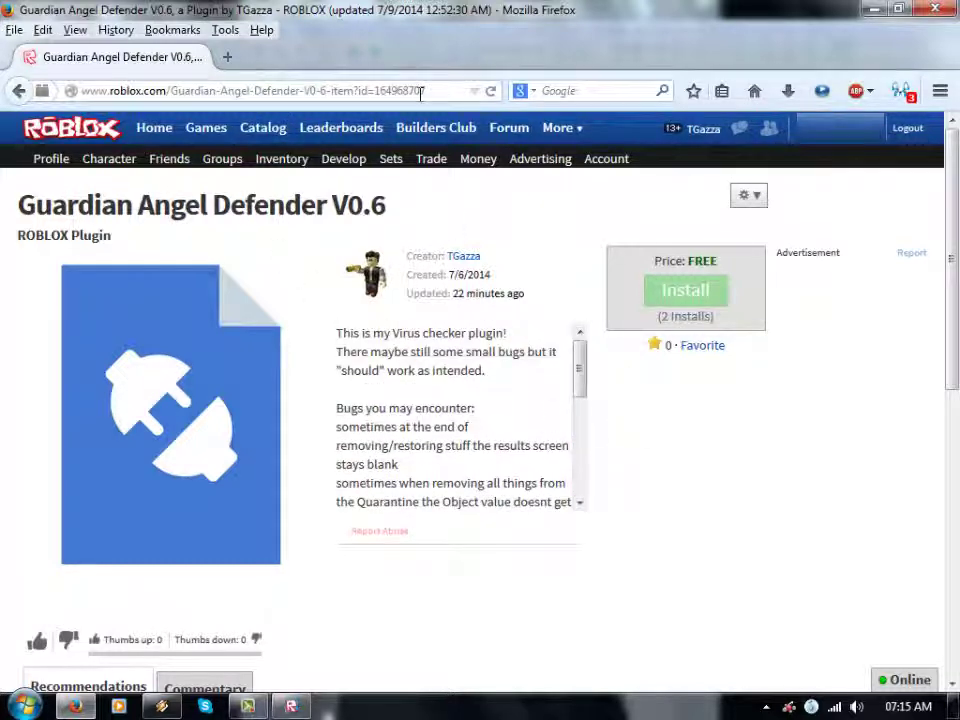
Step: In Studio, run Restore All, Start Scan and Remove All, close the plugin, then return to Firefox
{"action": "left_click", "coordinate": [289, 706]}
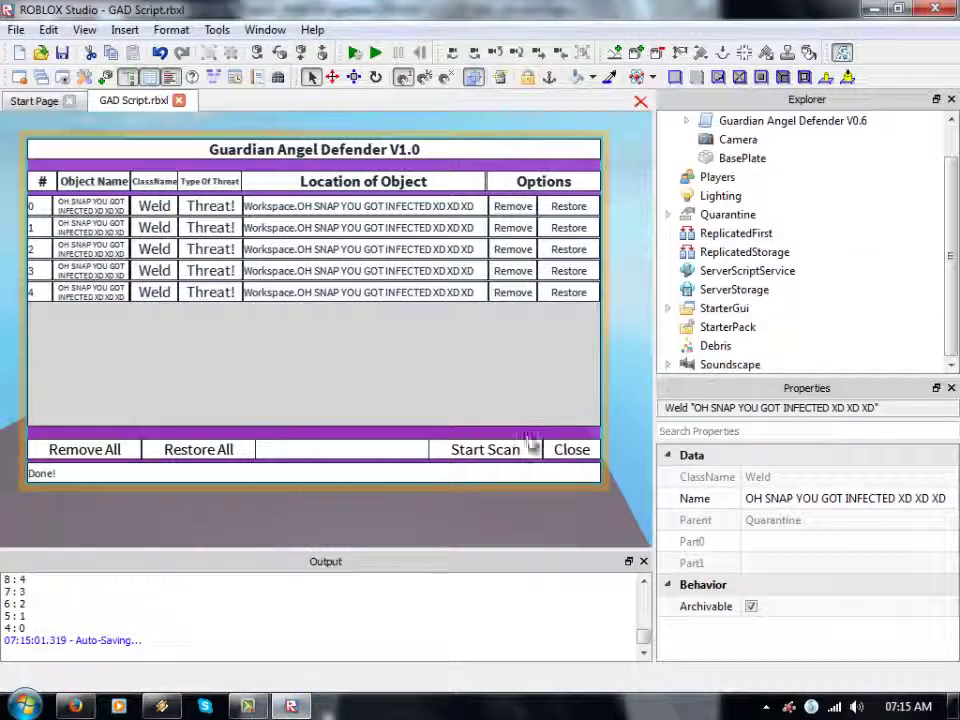
{"action": "left_click", "coordinate": [230, 456]}
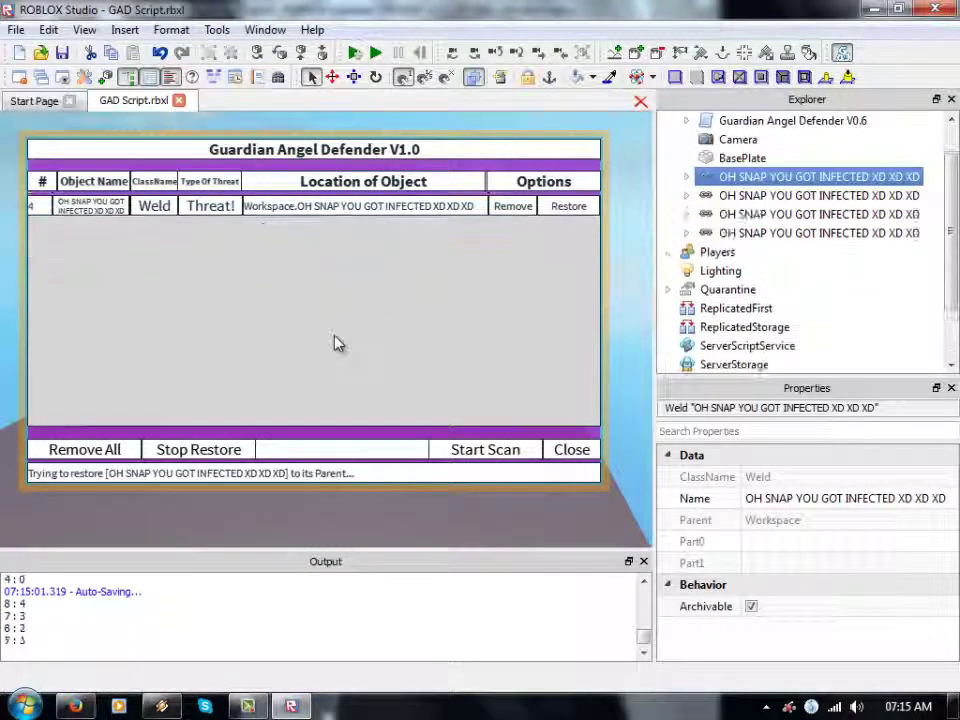
{"action": "left_click", "coordinate": [468, 452]}
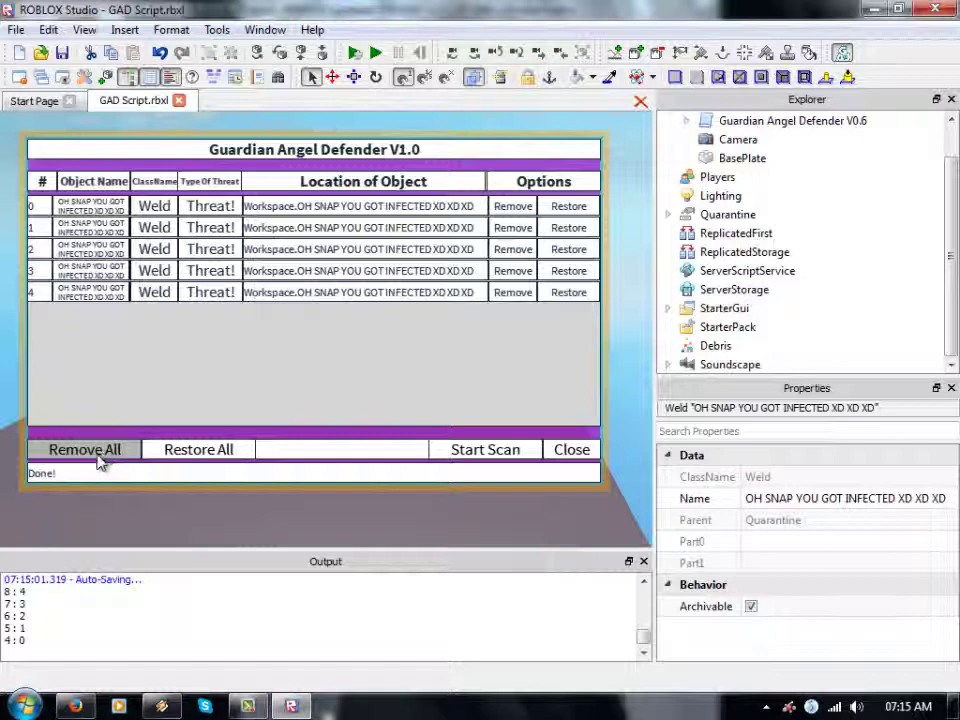
{"action": "left_click", "coordinate": [100, 458]}
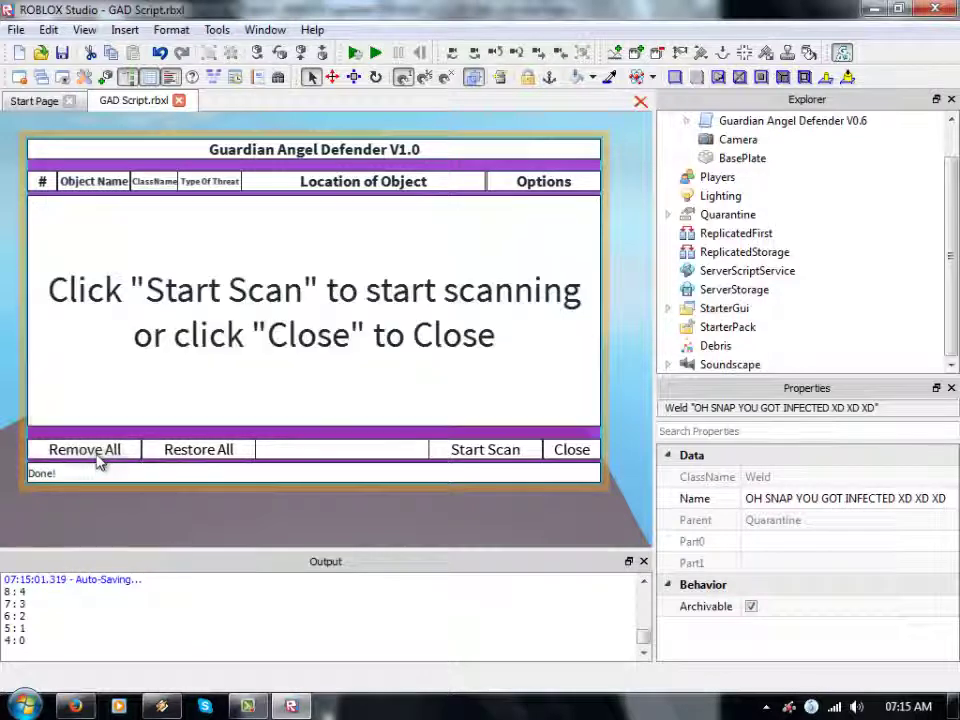
{"action": "left_click", "coordinate": [572, 450]}
{"action": "right_click_drag", "start_coordinate": [600, 283], "coordinate": [454, 244]}
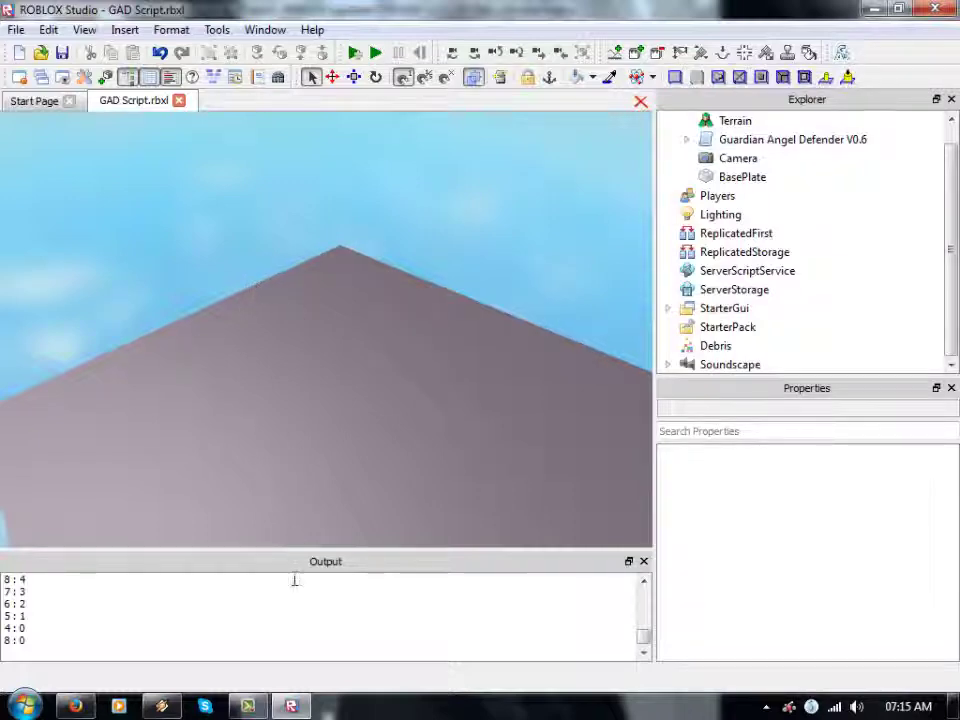
{"action": "left_click", "coordinate": [75, 706]}
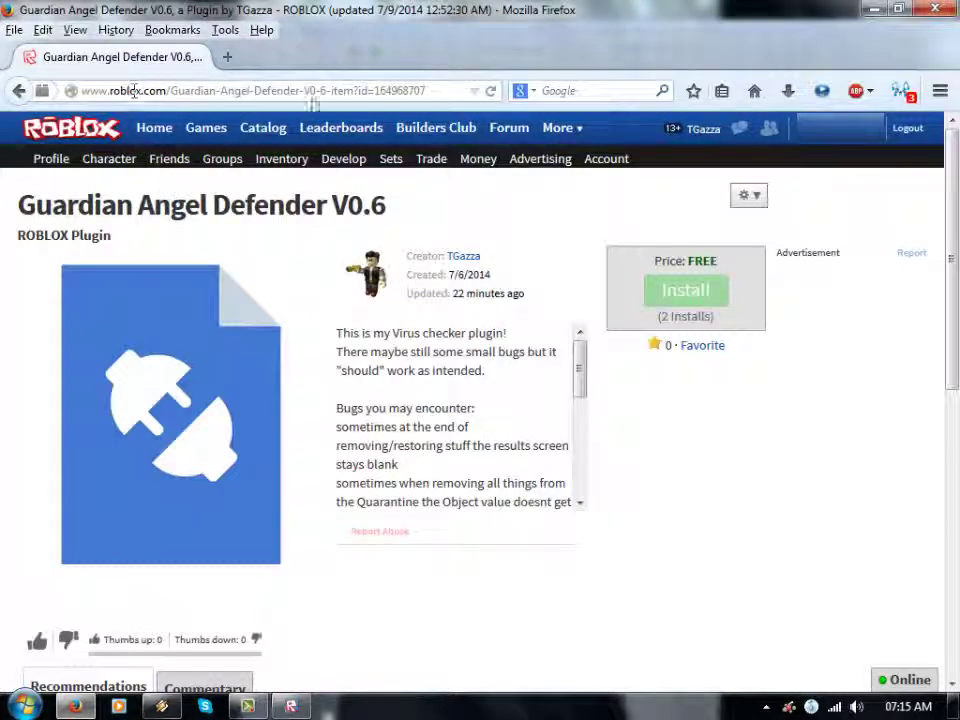
Step: Highlight the full URL of the Guardian Angel Defender V0.6 plugin page in Firefox's address bar
{"action": "left_click_drag", "start_coordinate": [432, 90], "coordinate": [57, 90]}
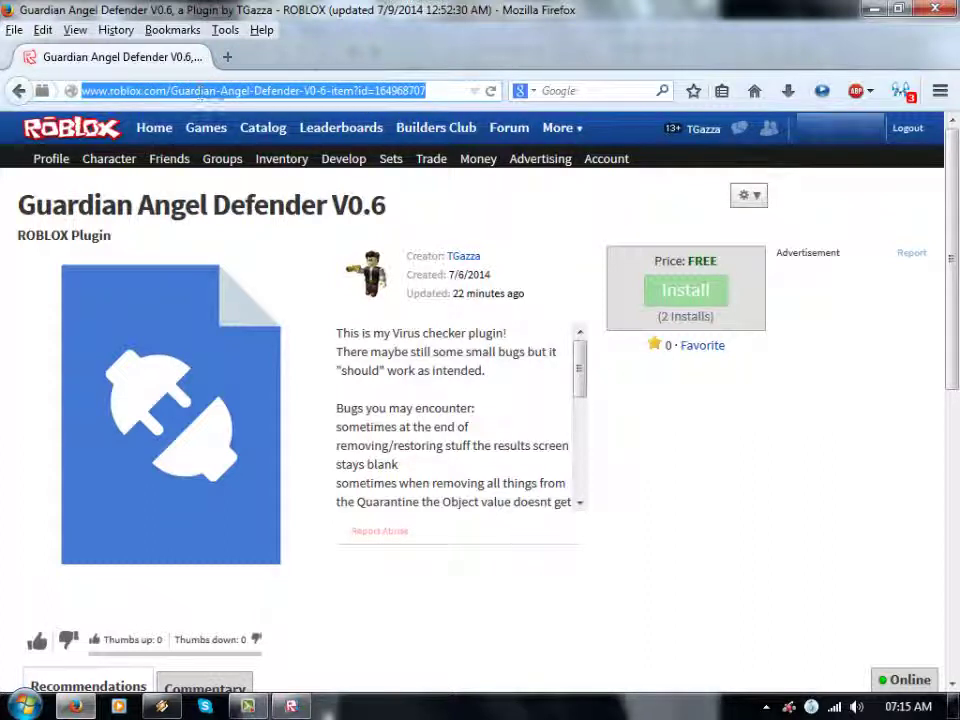